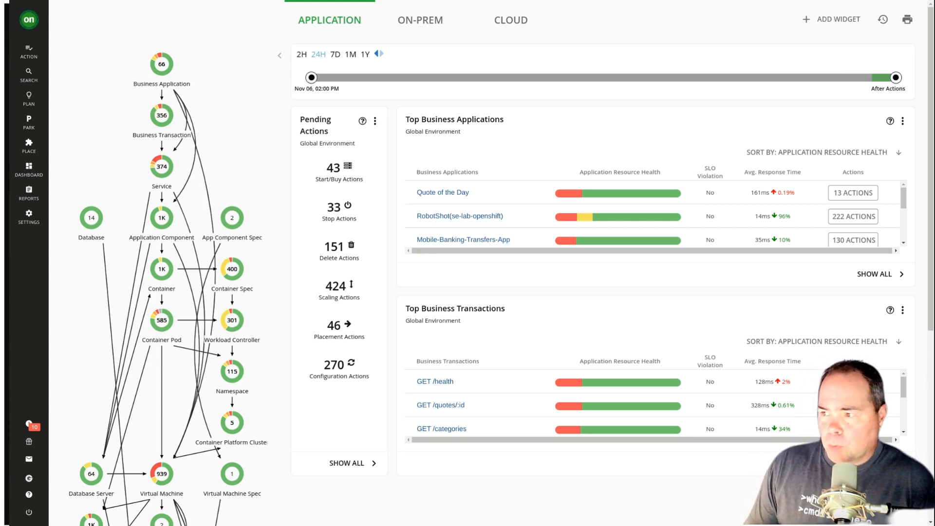
- Open the Cloud dashboard and view its pending scaling actions
click(511, 20)
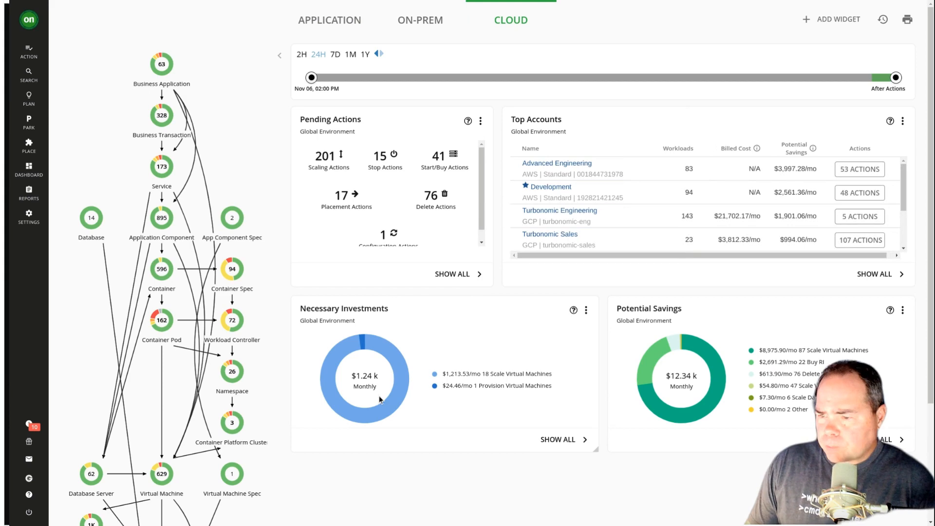
click(326, 161)
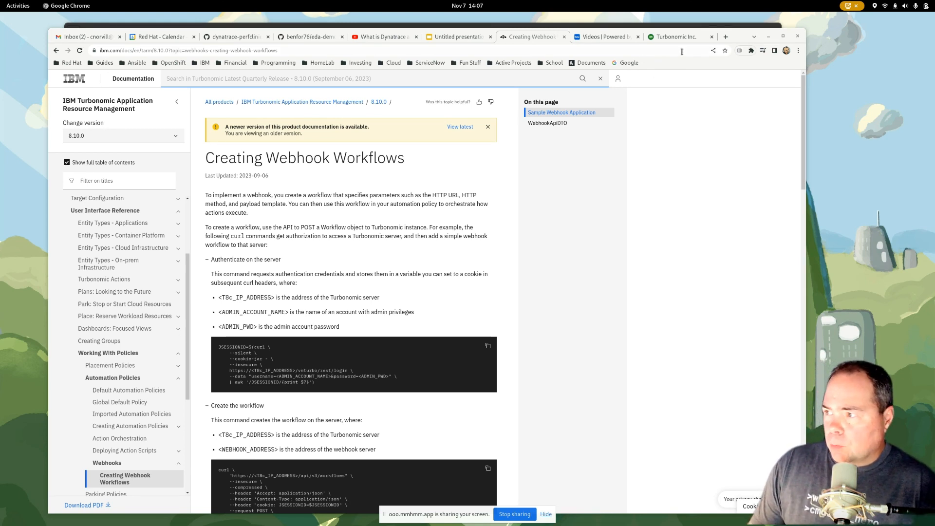
- Switch to the terminal and print the JSESSIONID variable with echo
drag(734, 35, 745, 46)
click(659, 31)
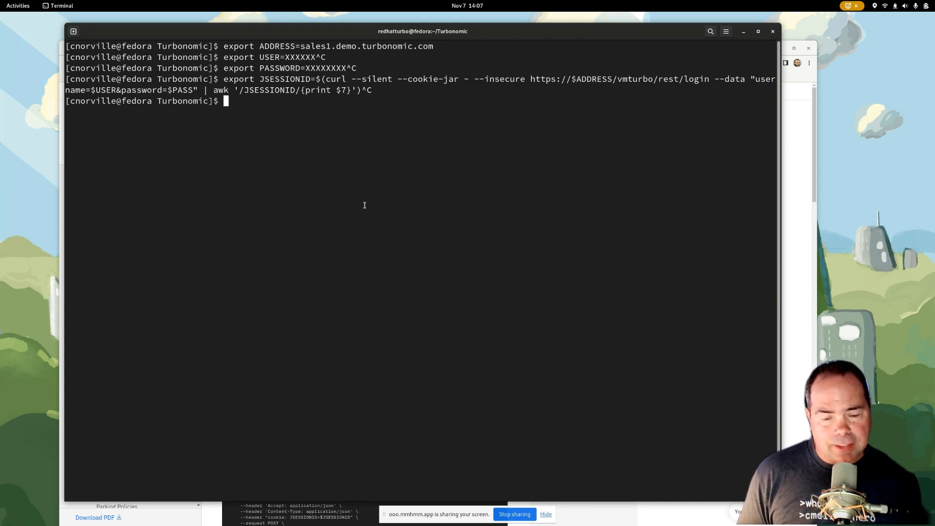
text(echo $)
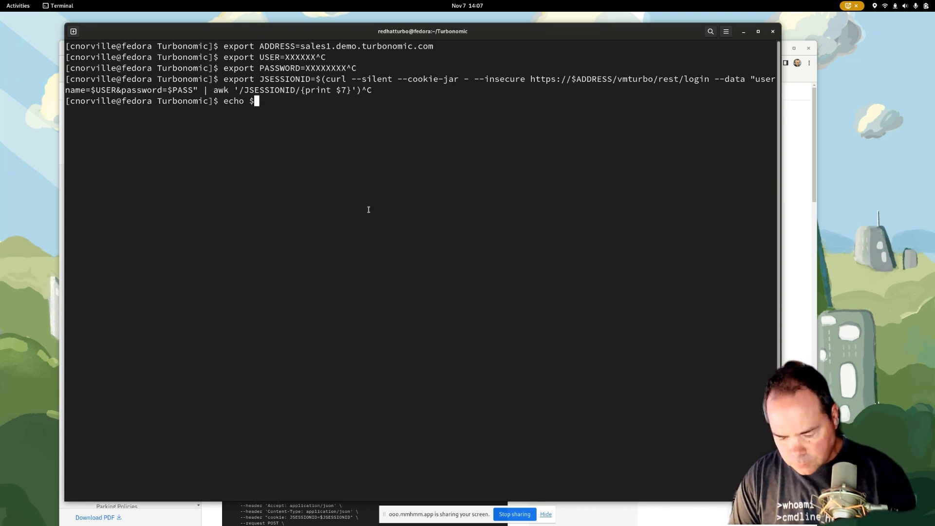
text(JSESSIONID)
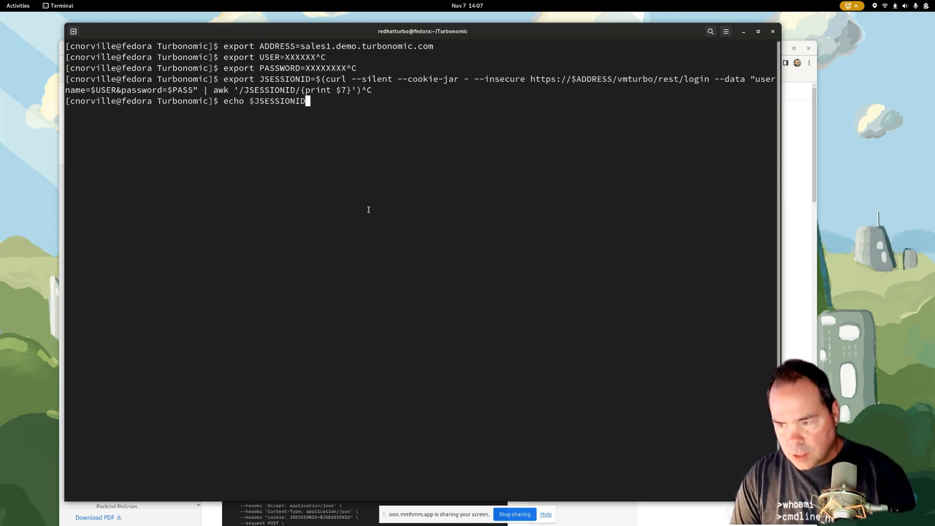
key(Return)
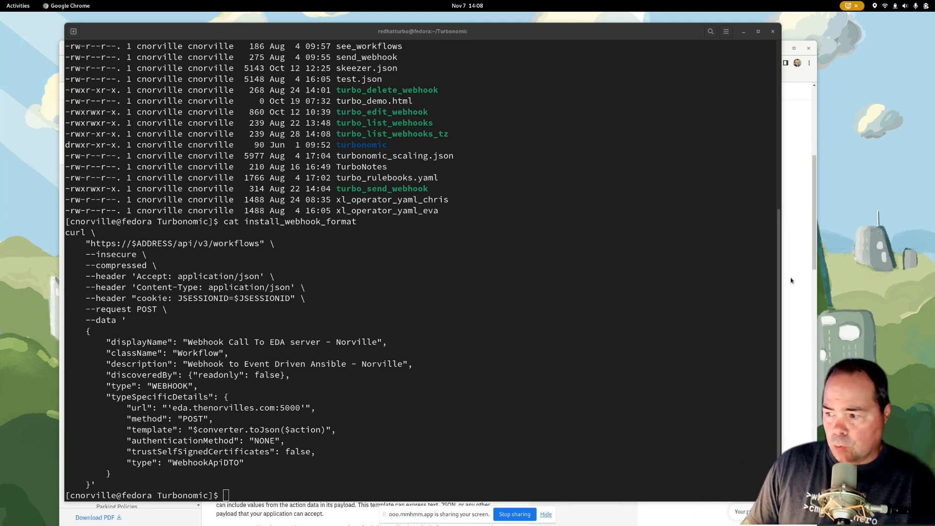
- Compare the documentation's sample command for creating a workflow with install_webhook_format in the terminal, highlighting the script's URL and display name
click(807, 368)
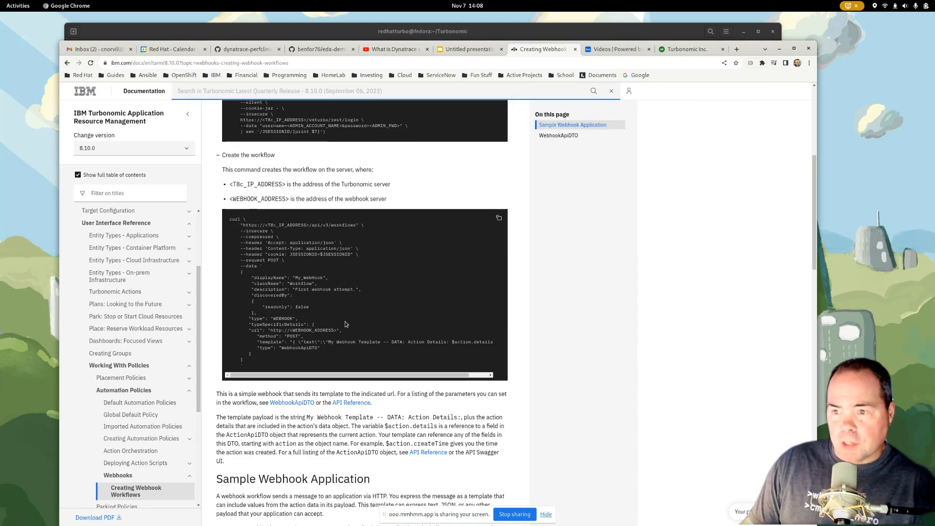
click(163, 32)
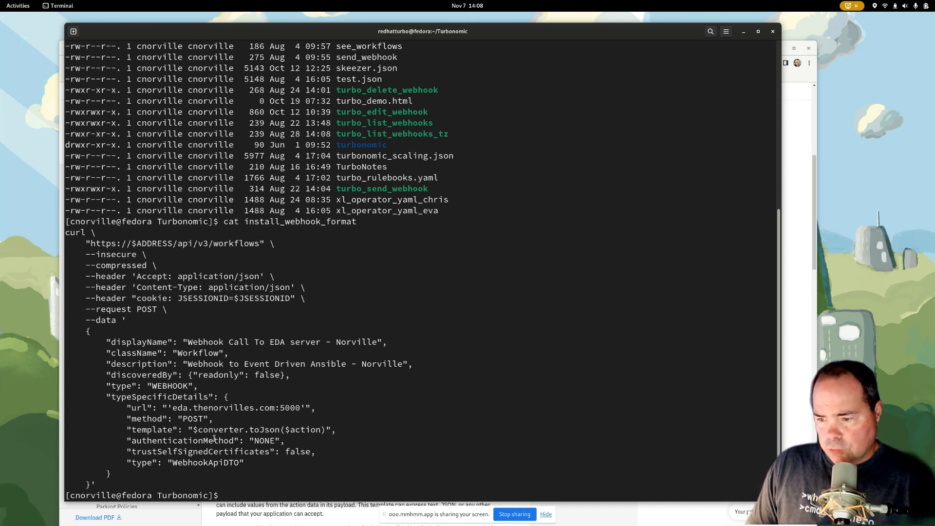
drag(172, 408, 300, 408)
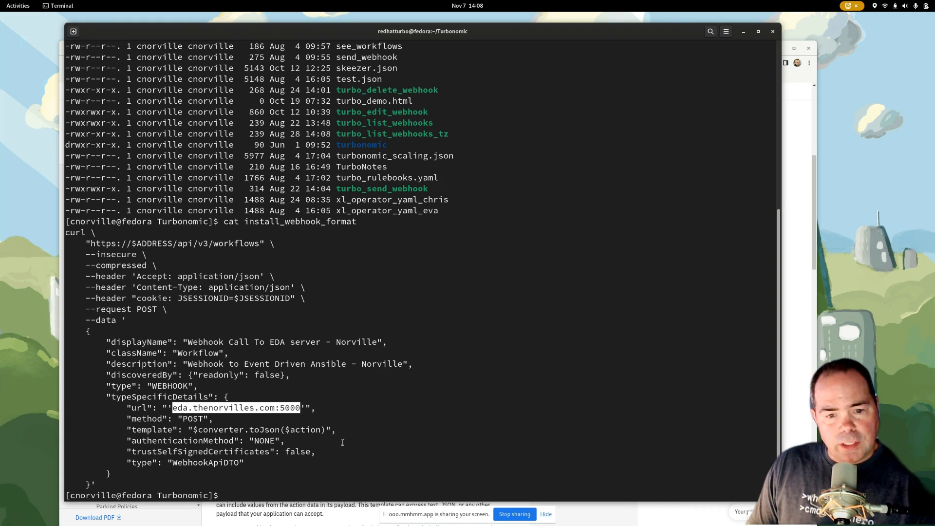
click(437, 426)
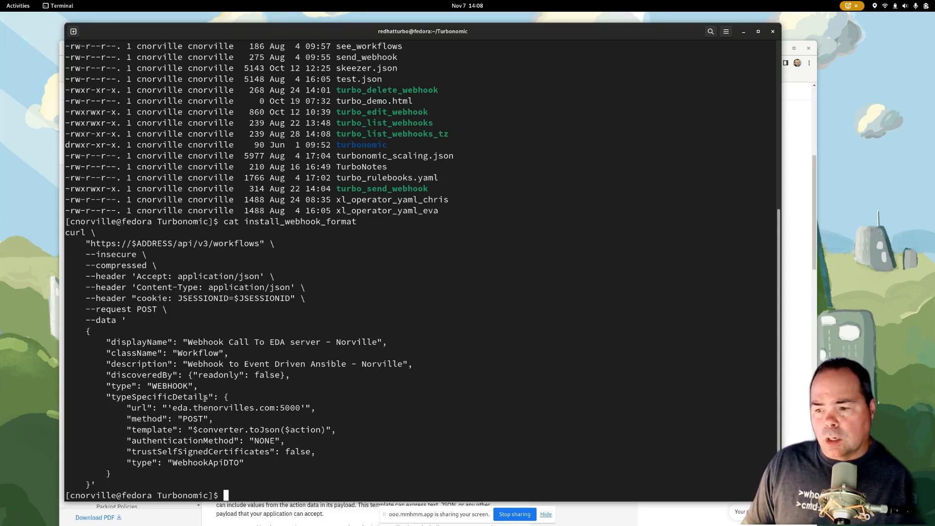
drag(188, 343, 356, 345)
click(476, 374)
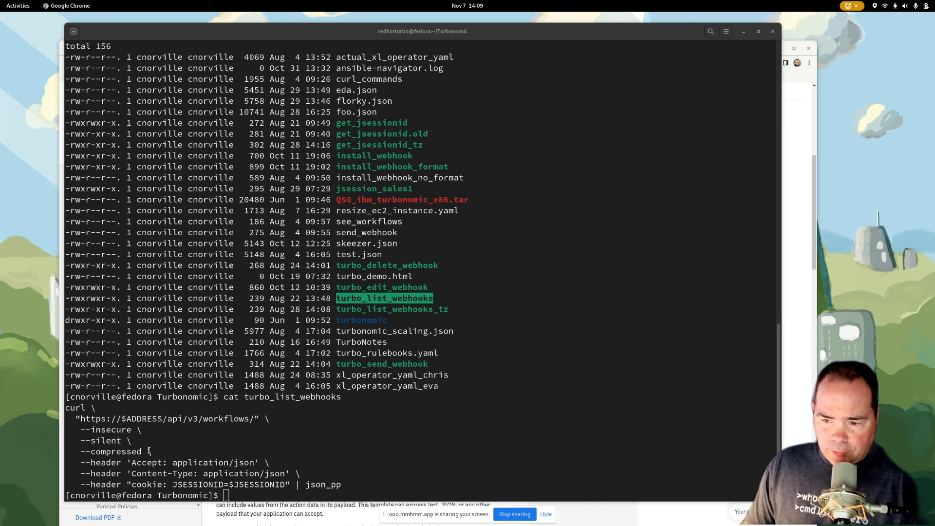
- Run ./turbo_list_webhooks in the terminal and review the webhook definitions it returns
click(231, 456)
text(./tur)
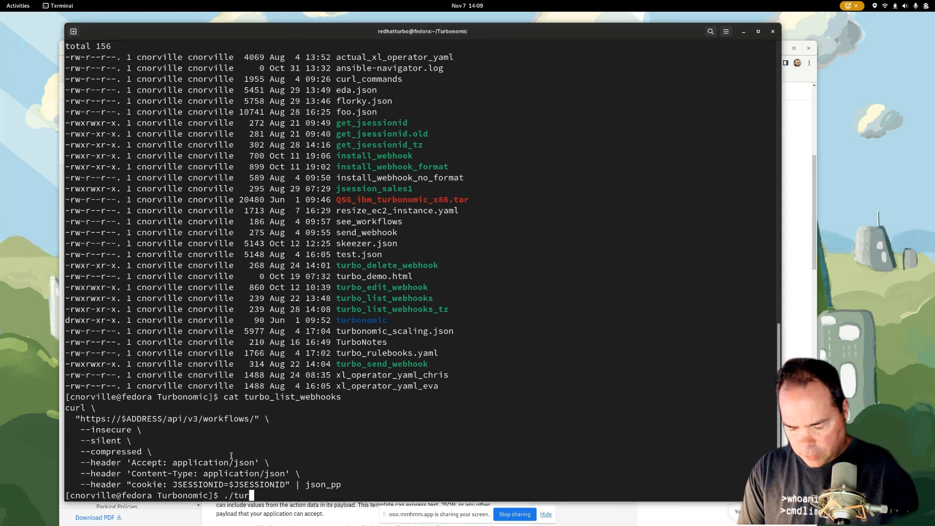
text(bo_li)
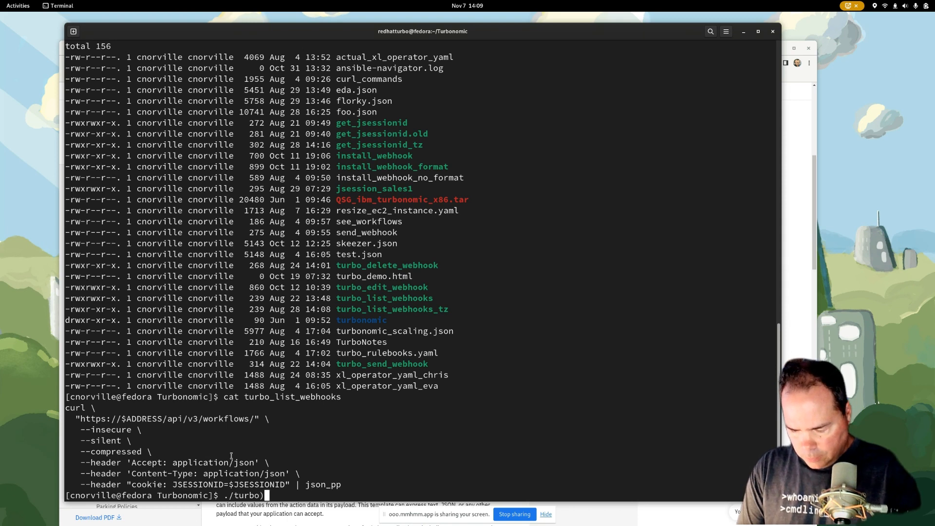
key(Tab)
key(Return)
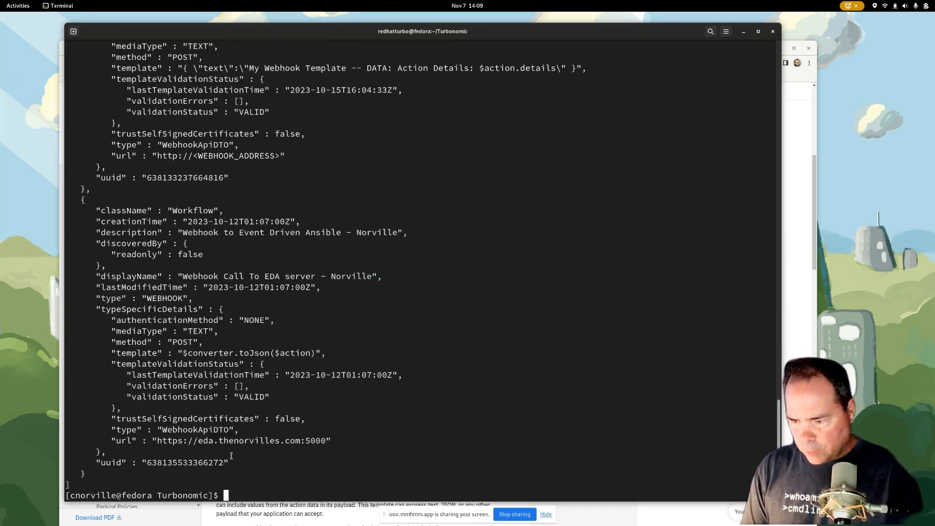
scroll(361, 310, up, 13)
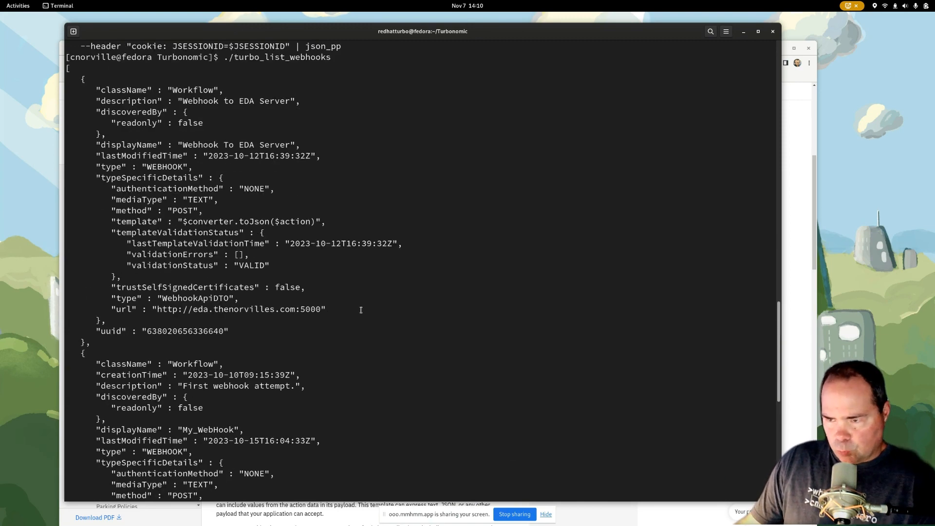
scroll(361, 310, up, 2)
scroll(361, 311, down, 5)
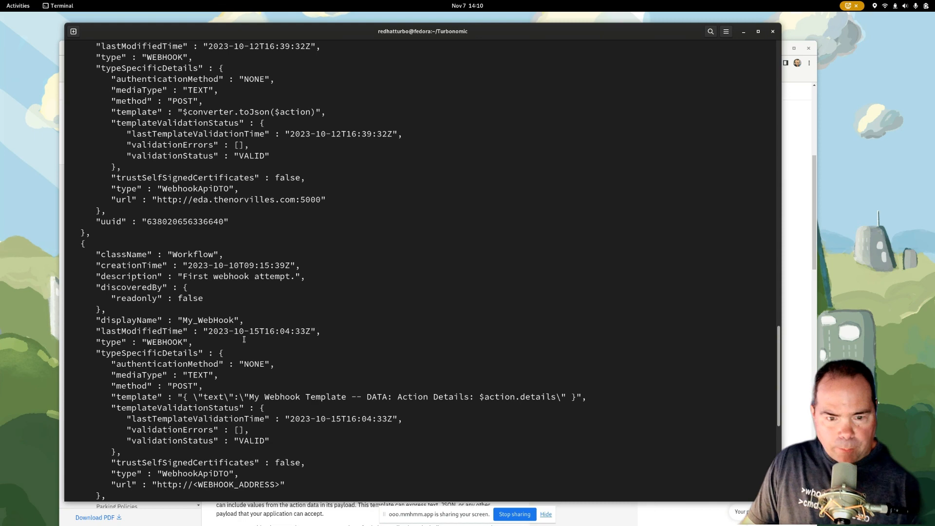
scroll(244, 340, down, 10)
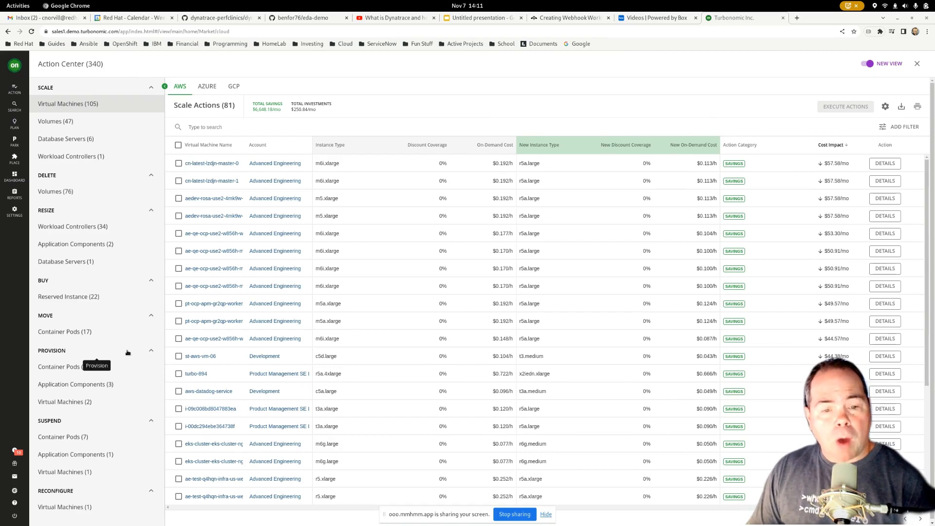
- Open the Turbonomic target configurations and search all targets for EDA
click(7, 211)
click(315, 196)
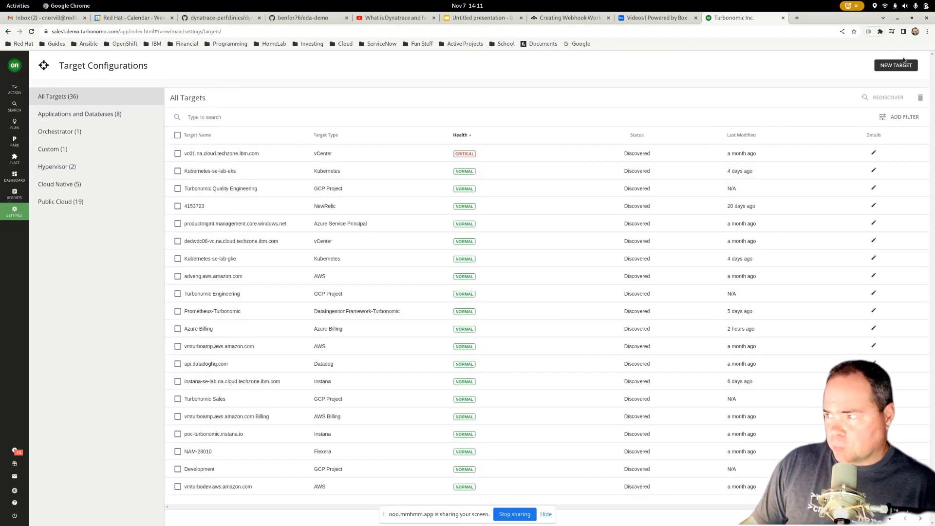
click(263, 117)
click(245, 136)
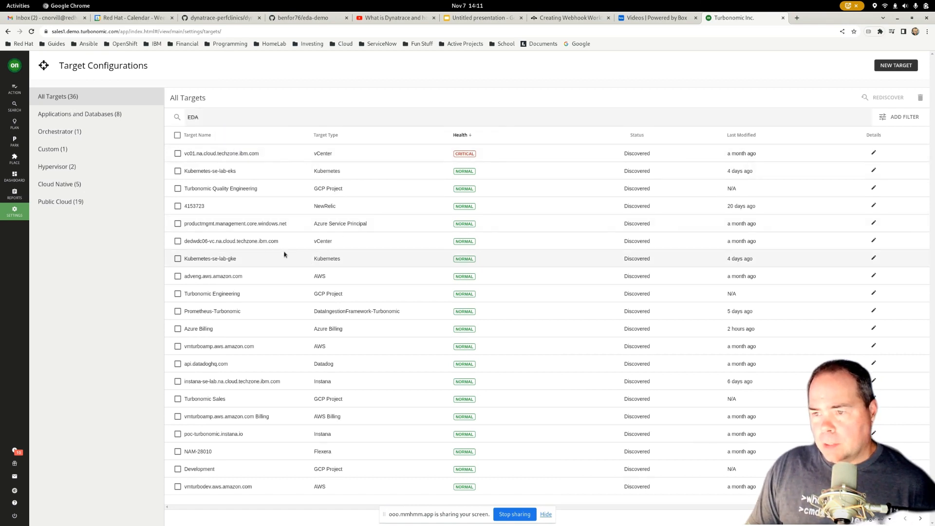
- Search the targets for RED and view the Red Hat - ECO target's configuration, closing it without changes
drag(203, 117, 169, 122)
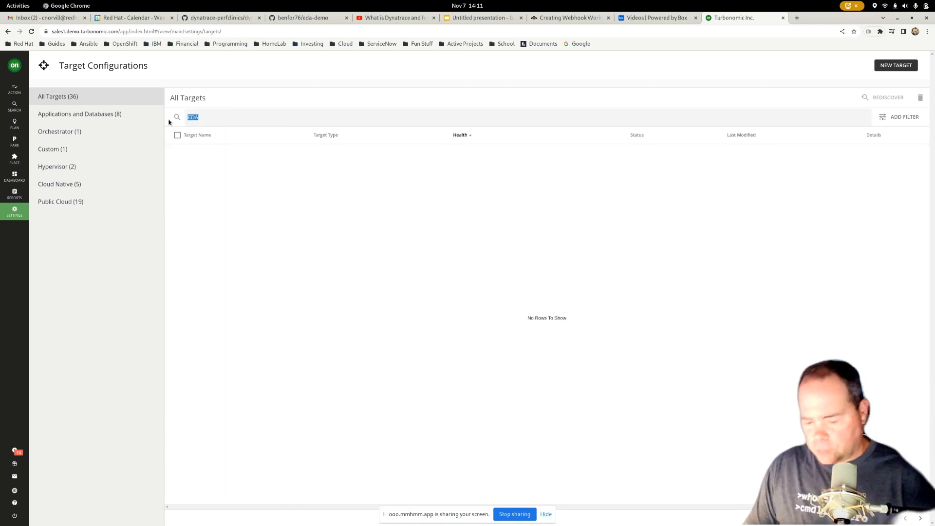
text(RED)
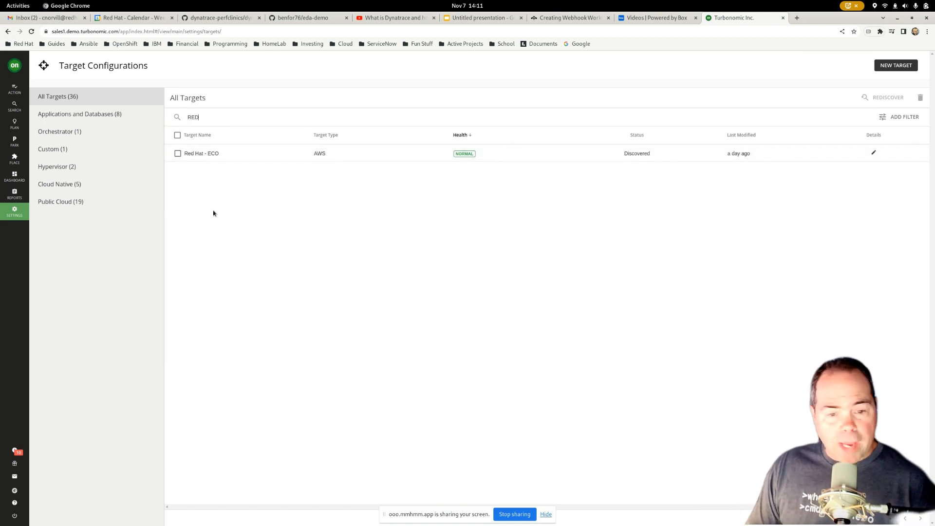
click(873, 152)
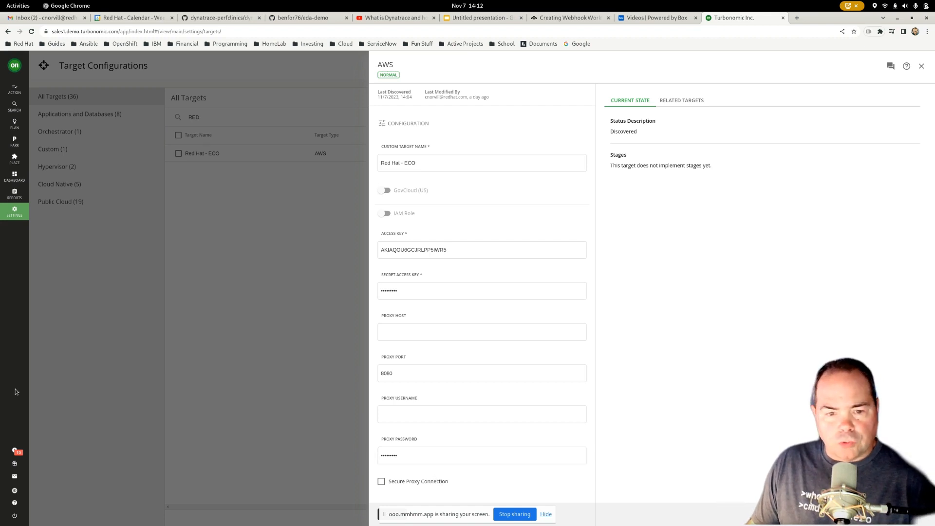
click(921, 66)
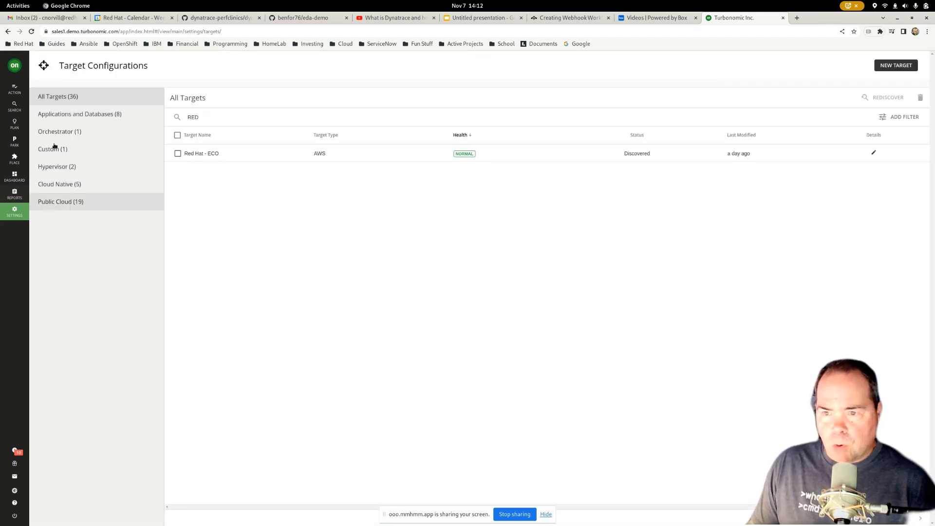
- Start a new group of type Virtual Machine in Group Management
click(15, 211)
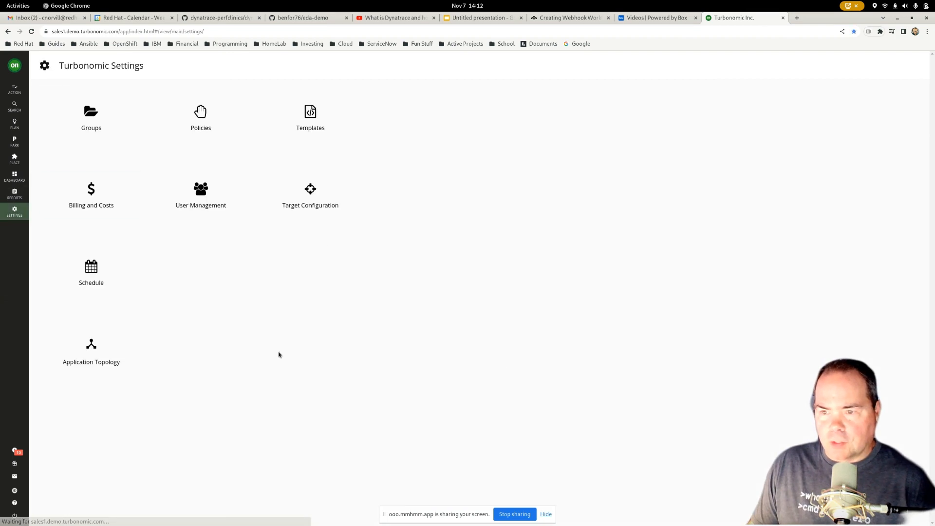
click(97, 121)
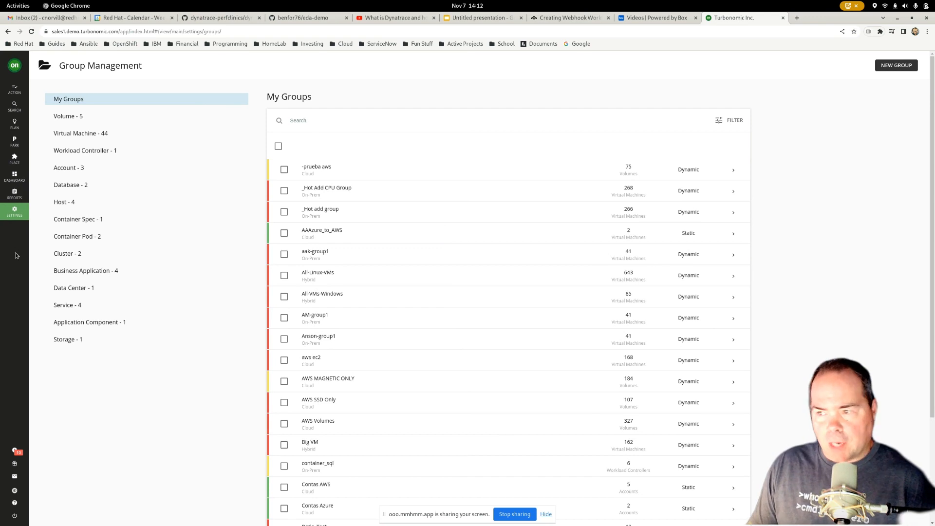
click(895, 69)
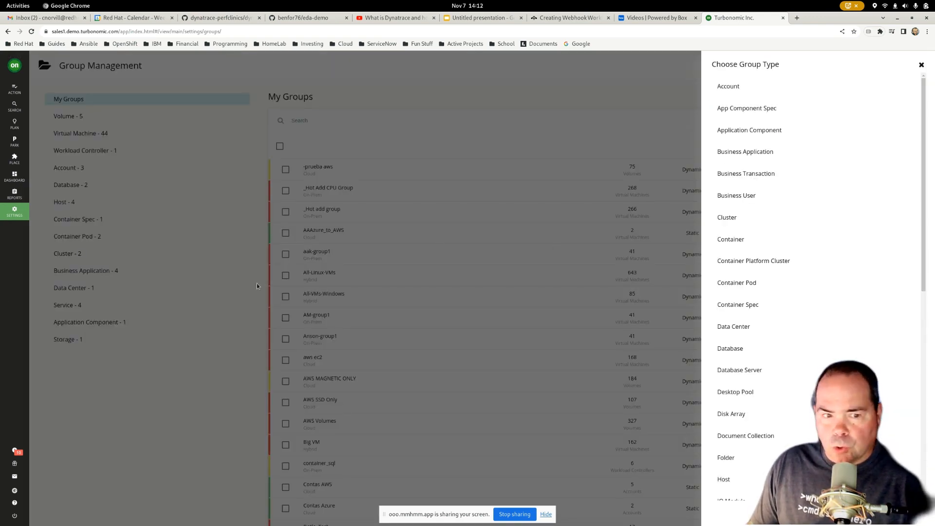
scroll(741, 407, down, 5)
scroll(742, 407, down, 3)
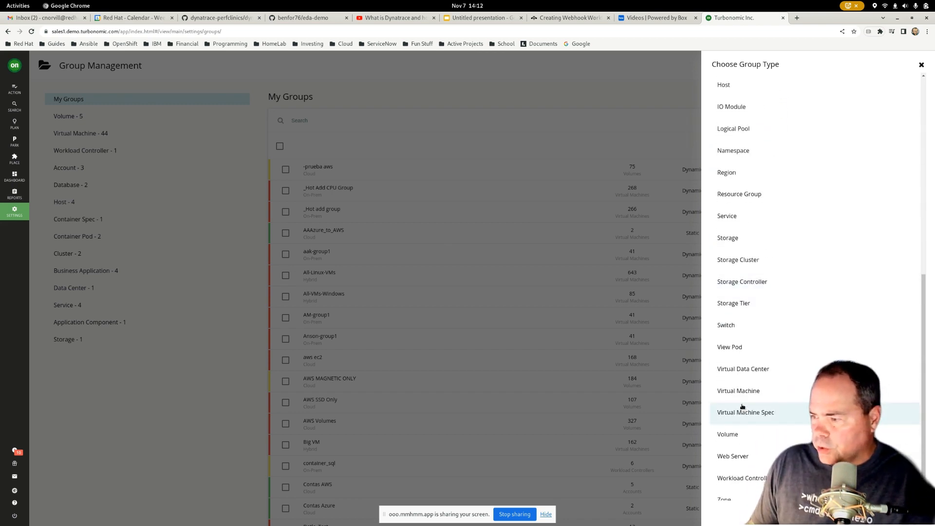
click(743, 392)
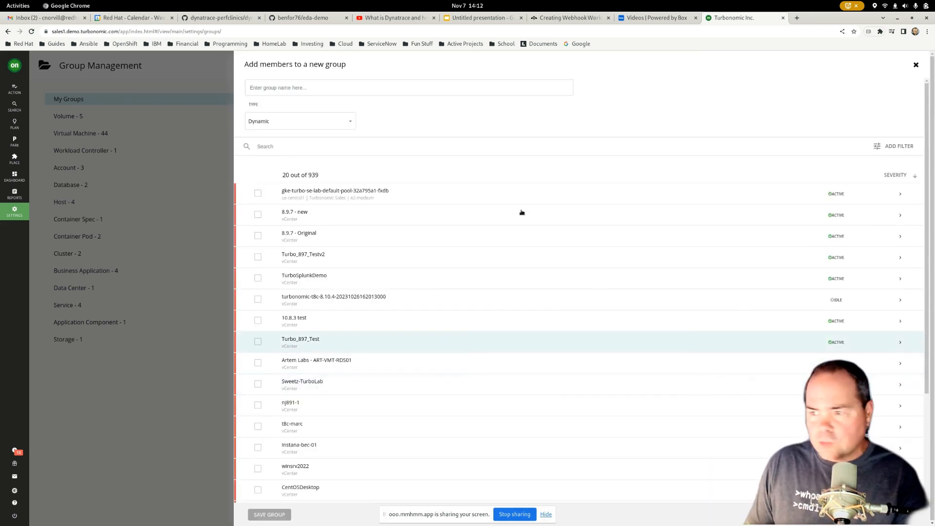
- Name the group "Red Hat Eco EDA - " followed by the owner's surname, keeping the Dynamic type
click(315, 87)
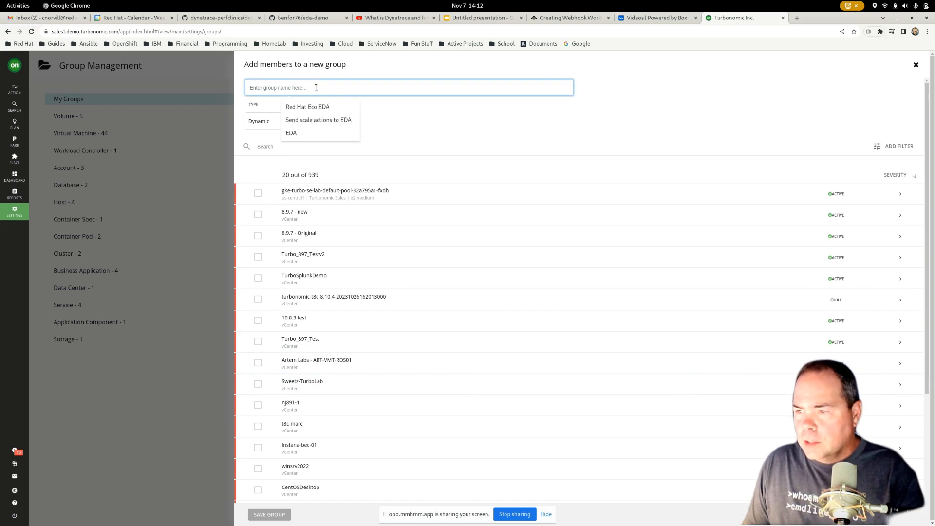
click(314, 107)
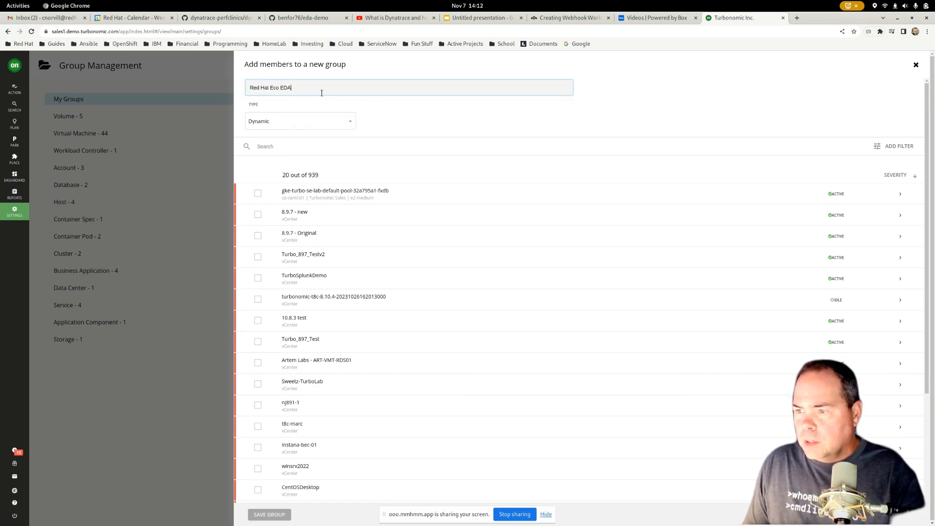
text(- Norville)
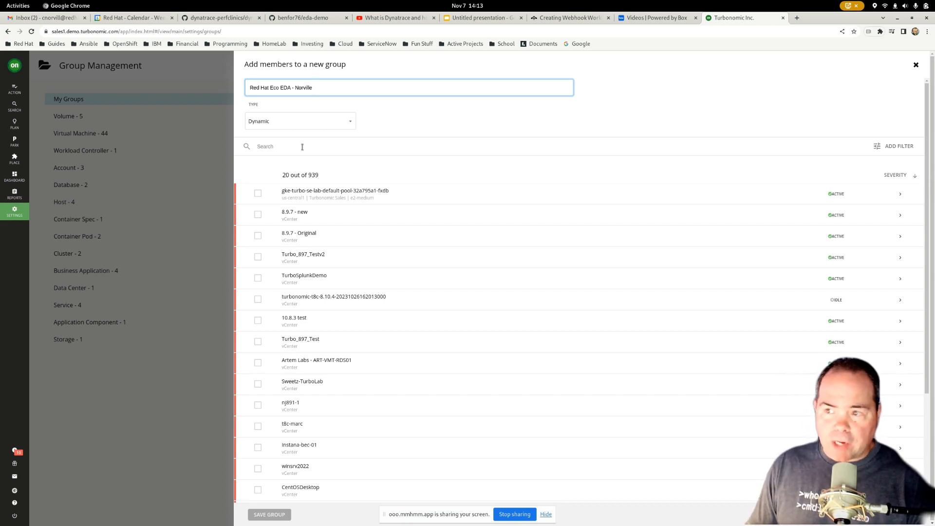
click(350, 125)
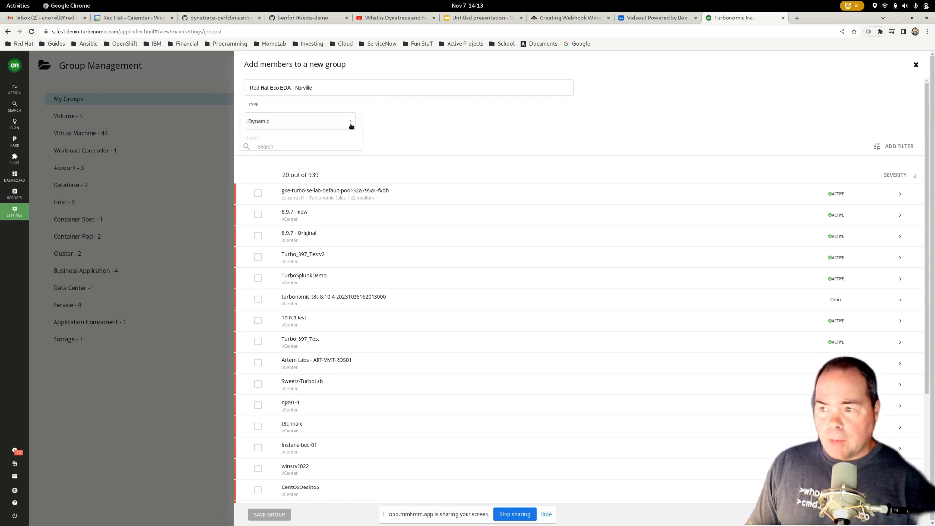
click(416, 119)
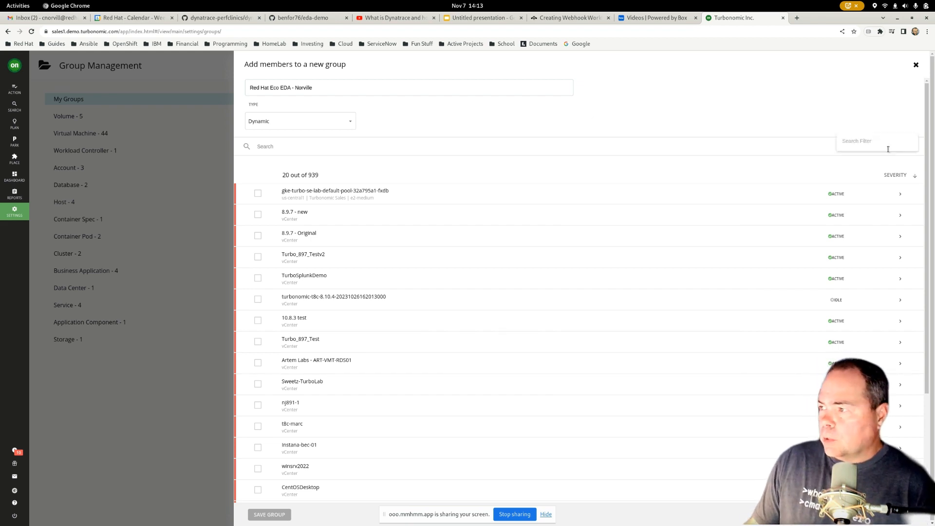
- Filter the new group's virtual machines by Account, using equals with the AWS account number that holds the EDA machines
click(887, 147)
click(867, 160)
click(847, 169)
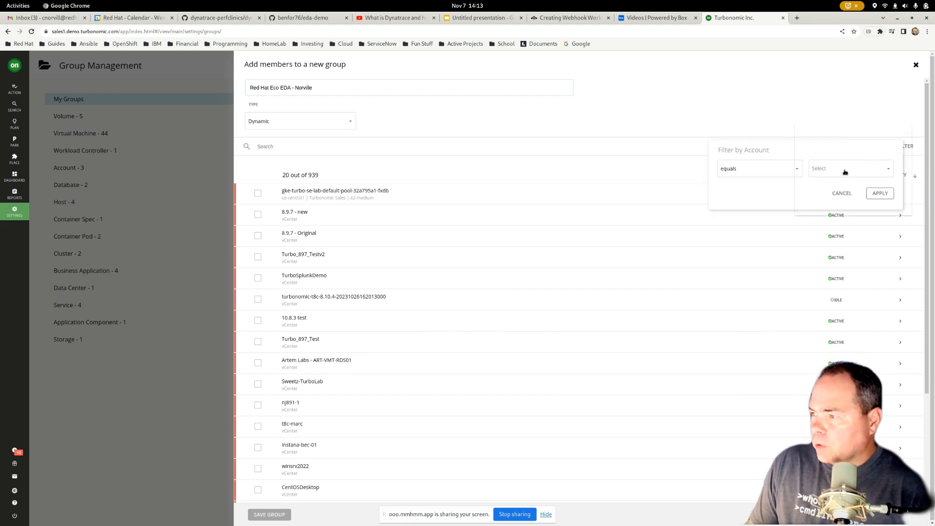
click(811, 169)
click(761, 192)
click(879, 194)
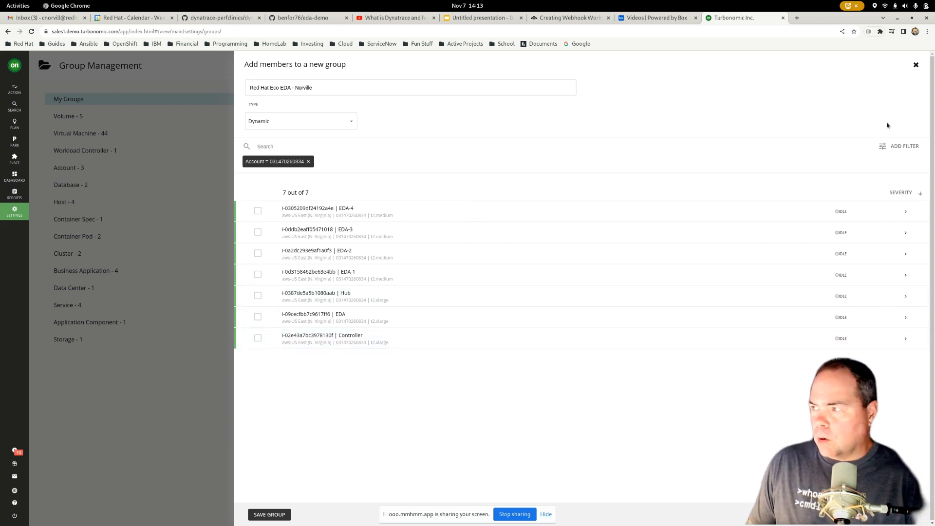
- Close the new group form without saving, search My Groups for "Red Hat" and expand the Red Hat Eco EDA group's details
click(915, 65)
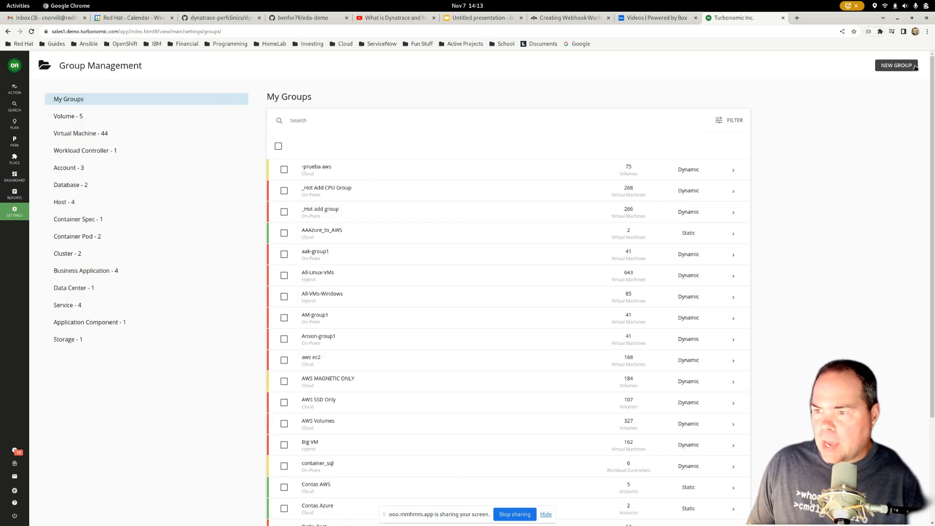
click(308, 121)
click(336, 155)
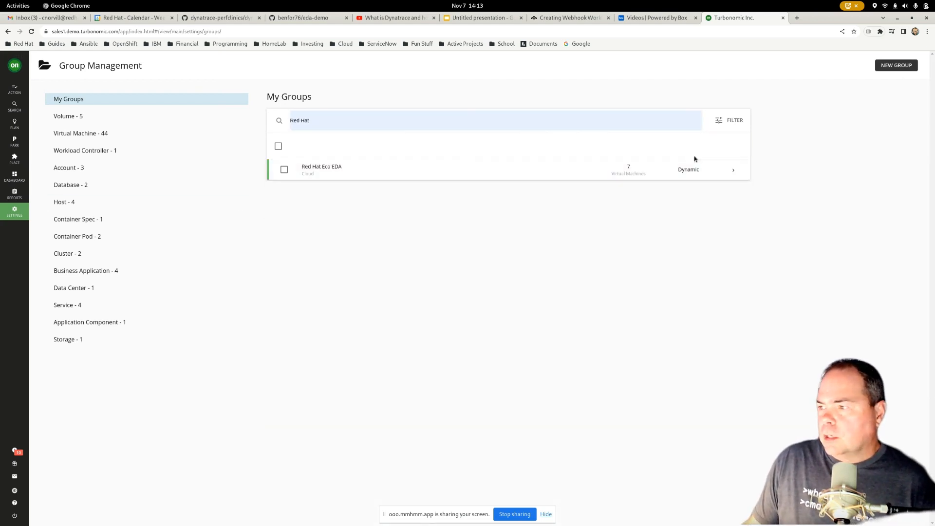
click(733, 170)
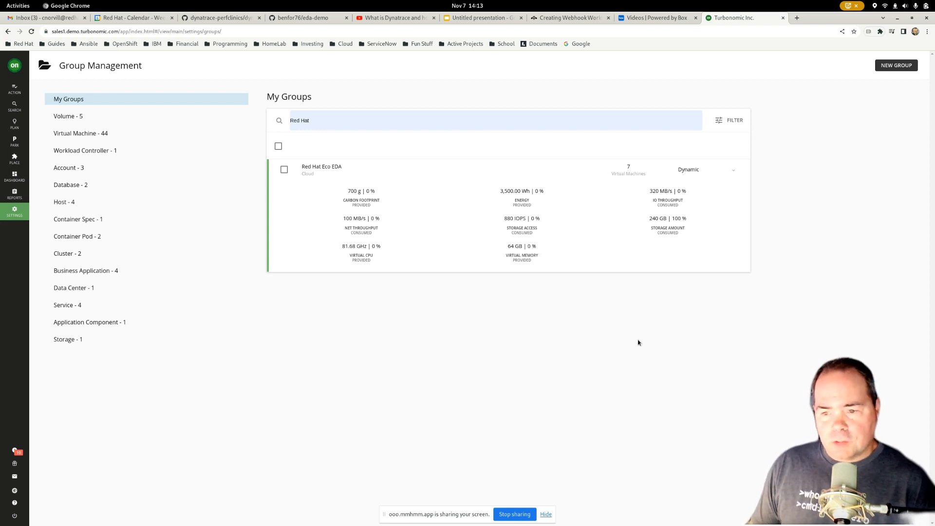
- Start a new automation policy for the Virtual Machine entity type in Policy Management
click(10, 215)
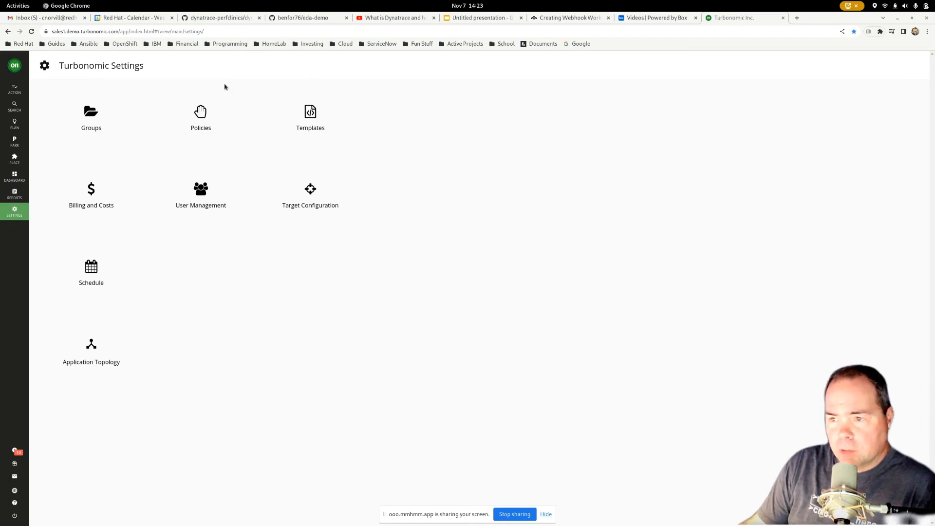
click(200, 113)
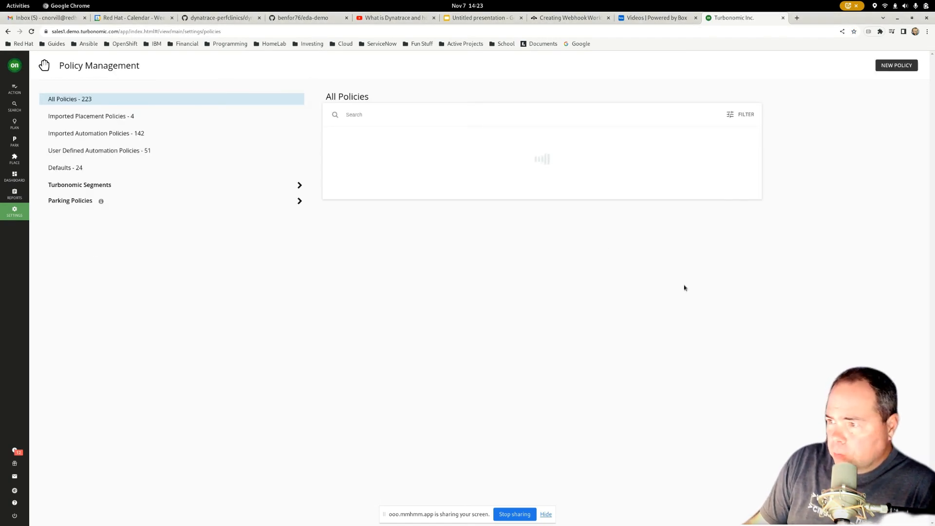
click(894, 68)
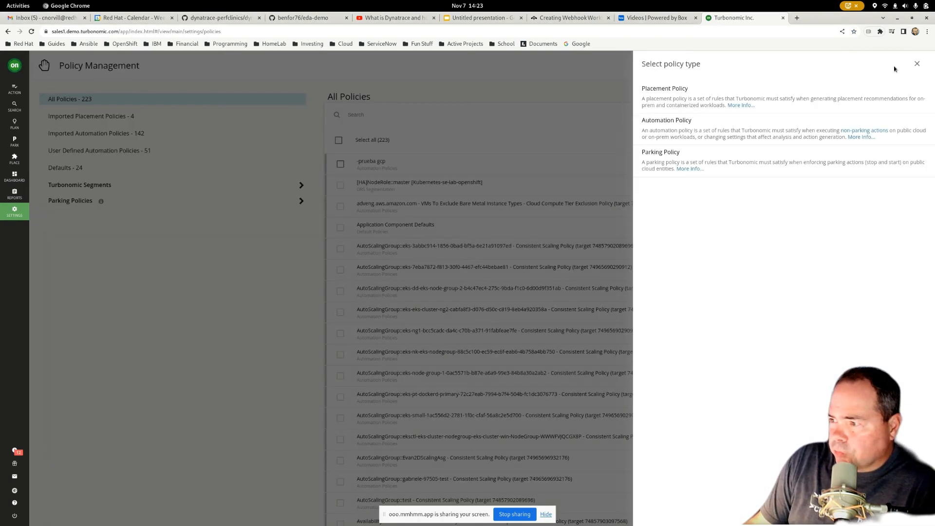
click(727, 129)
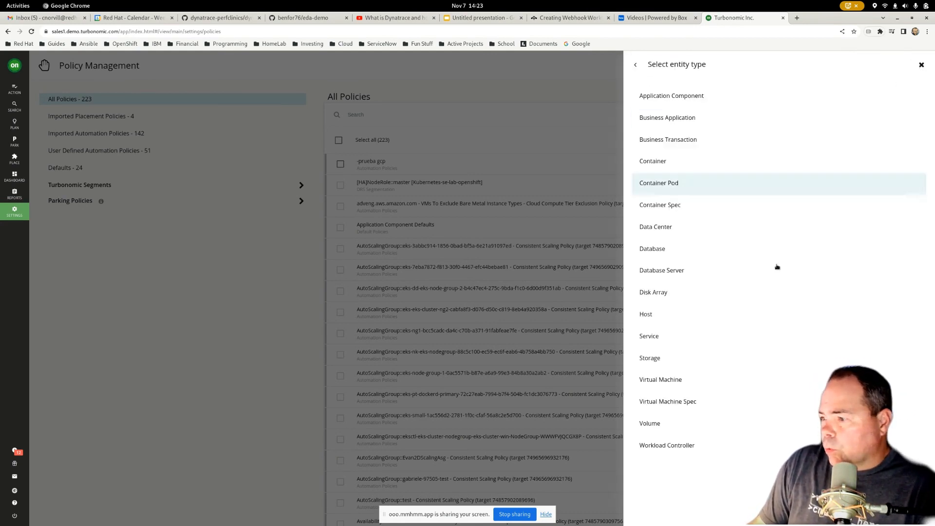
click(658, 382)
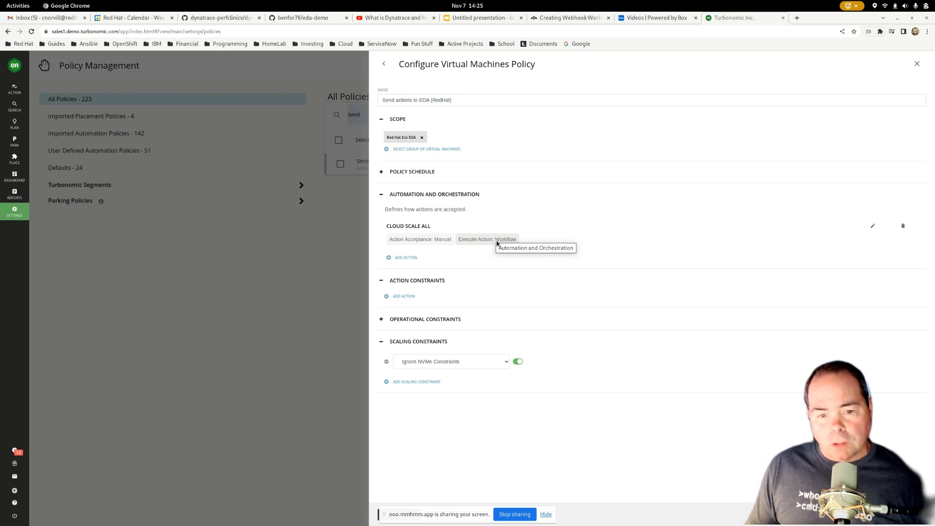
- Review the Cloud Scale All automation and orchestration settings in the "Send actions to EDA (RedHat)" policy and close them without changes
click(872, 226)
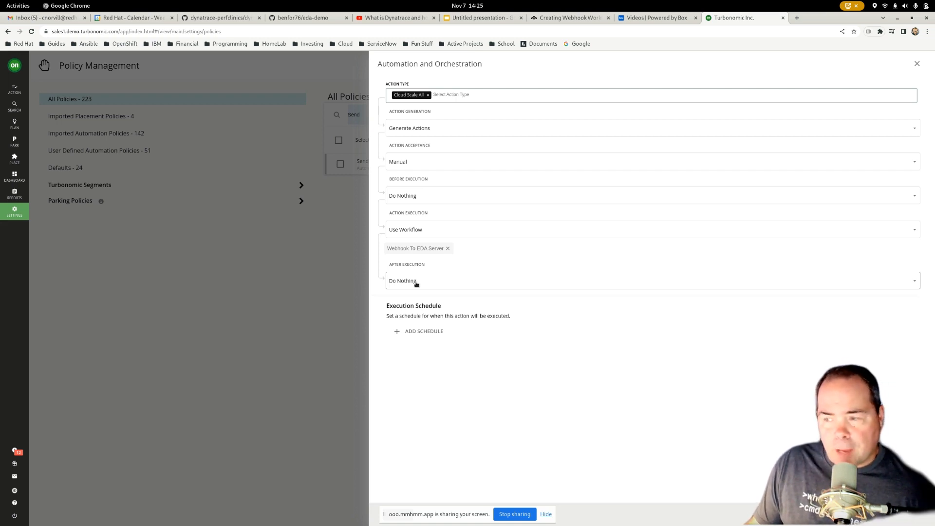
click(916, 64)
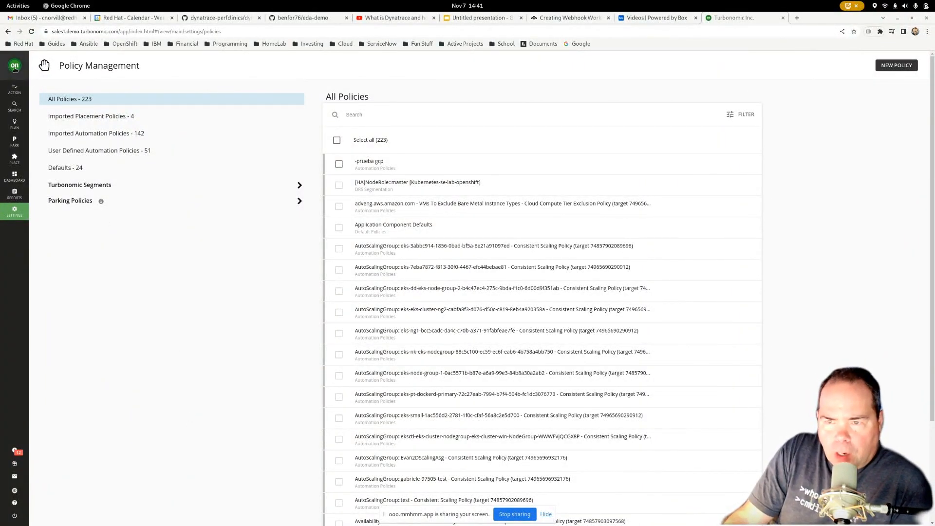
- Show the full list of pending actions for the cloud environment
click(15, 68)
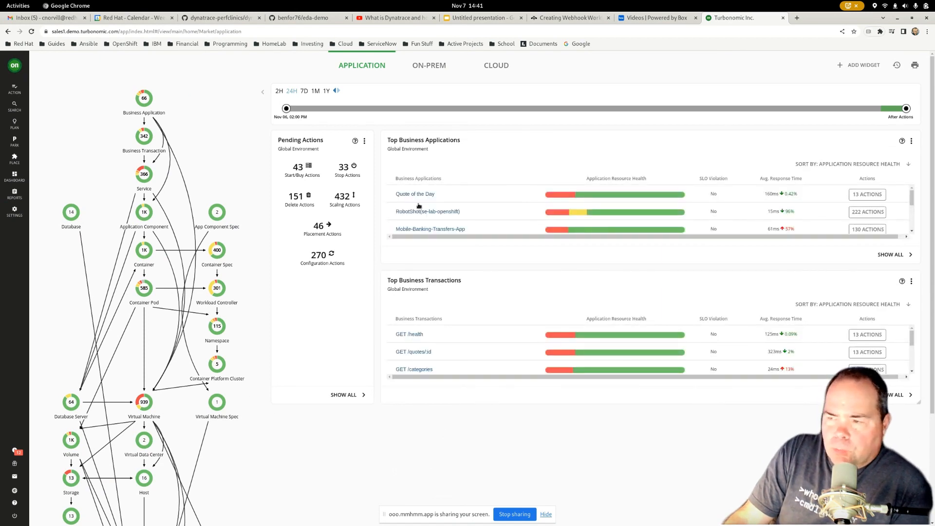
click(502, 65)
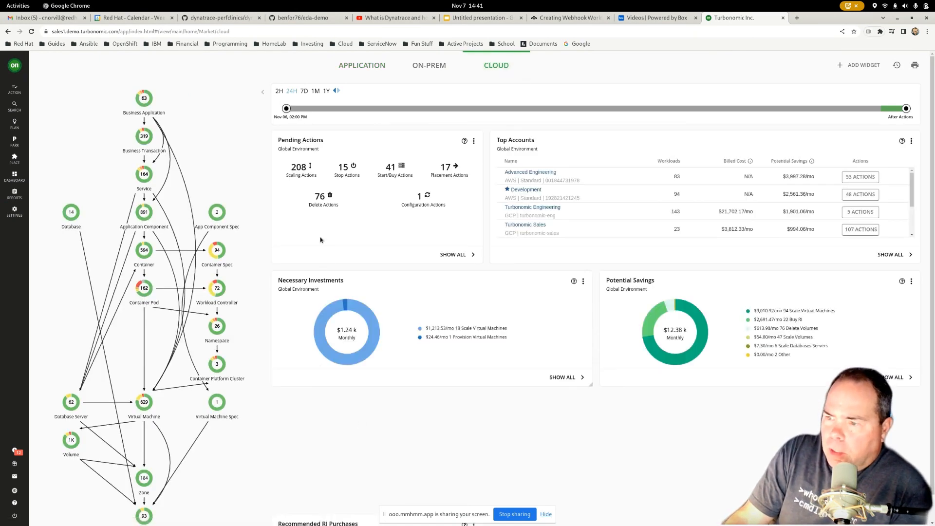
click(470, 255)
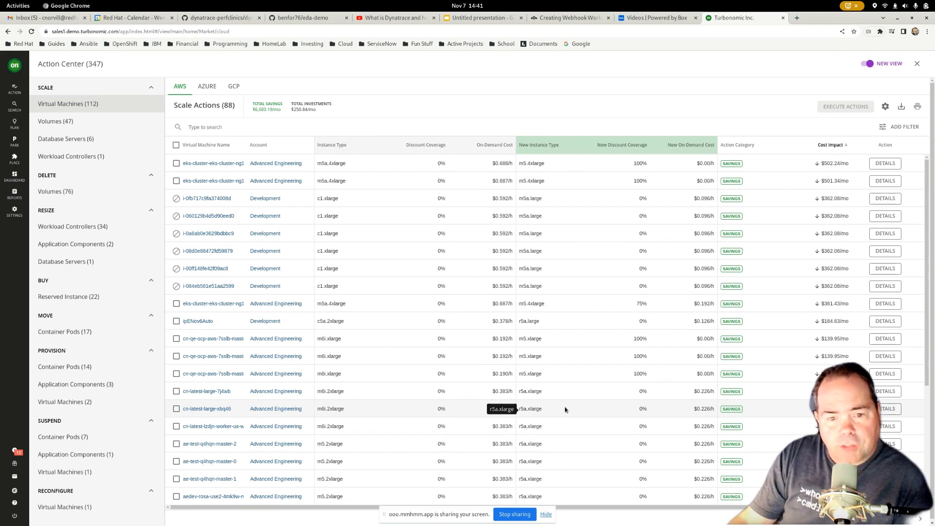
- Filter the AWS virtual machine scale actions by Account, using equals with the AWS account number that holds the EDA machines
click(901, 127)
click(858, 139)
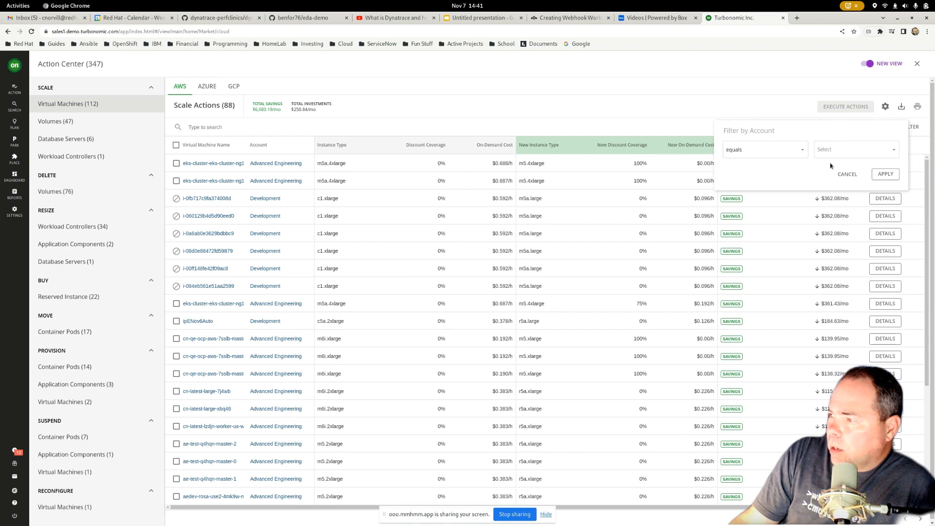
click(841, 153)
click(832, 181)
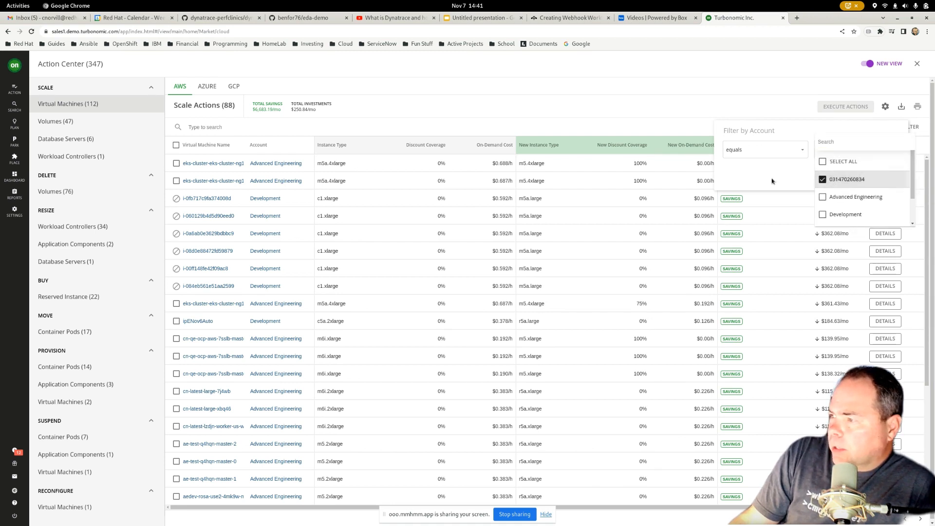
click(782, 183)
click(885, 173)
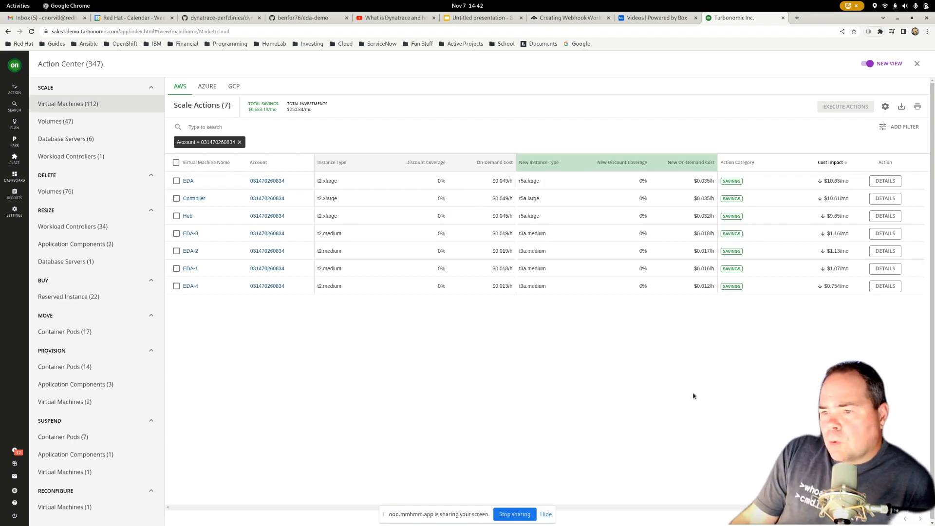
- Review the scaling action details of the EDA virtual machine down to its applied policies, and return to the cloud overview
click(884, 181)
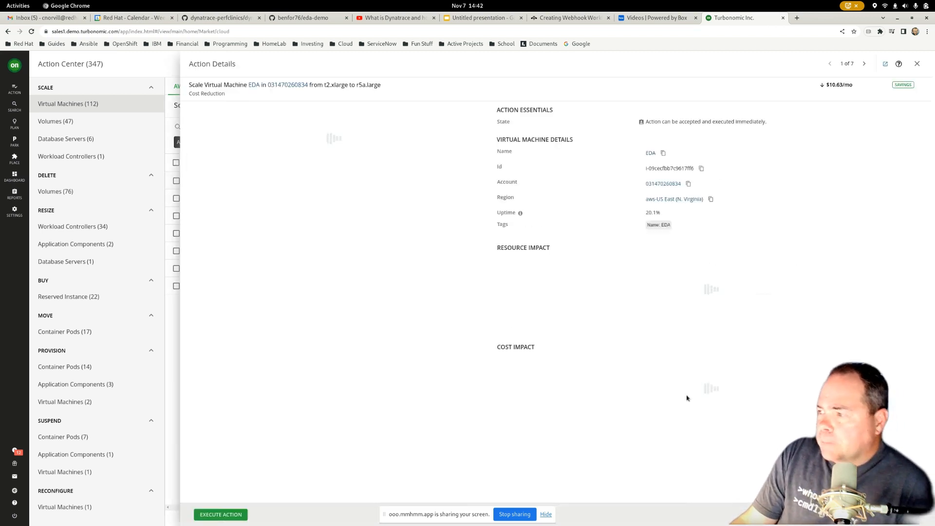
scroll(397, 380, down, 1)
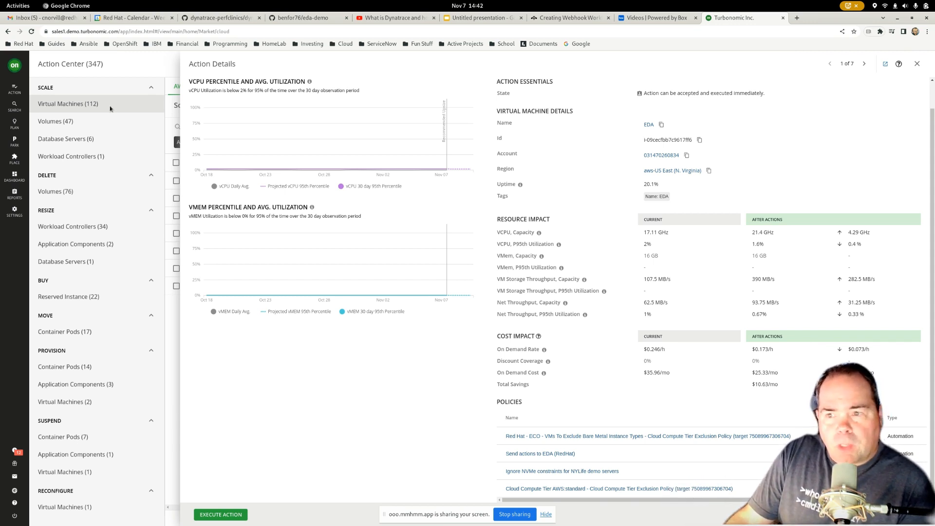
click(14, 66)
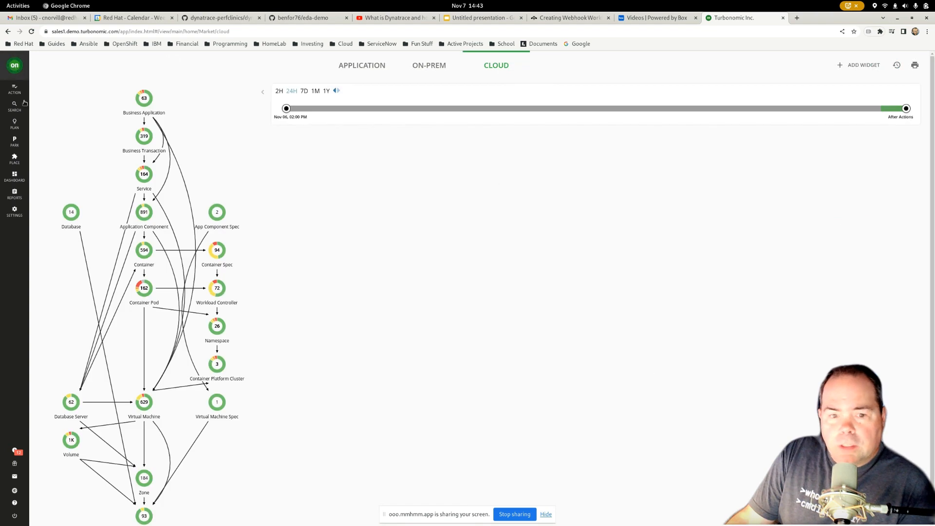